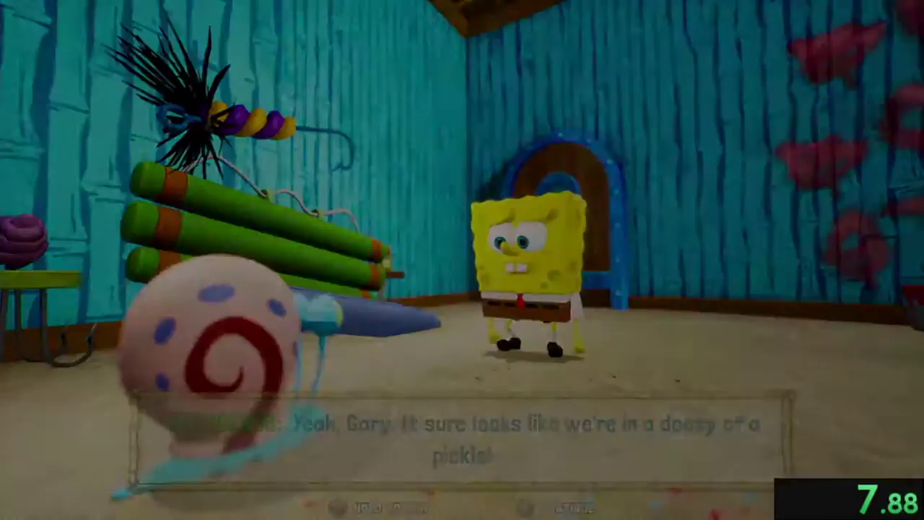
{"action": "key", "text": "Return"}
{"action": "key", "text": "Escape"}
{"action": "key", "text": "Escape"}
{"action": "key", "text": "Escape"}
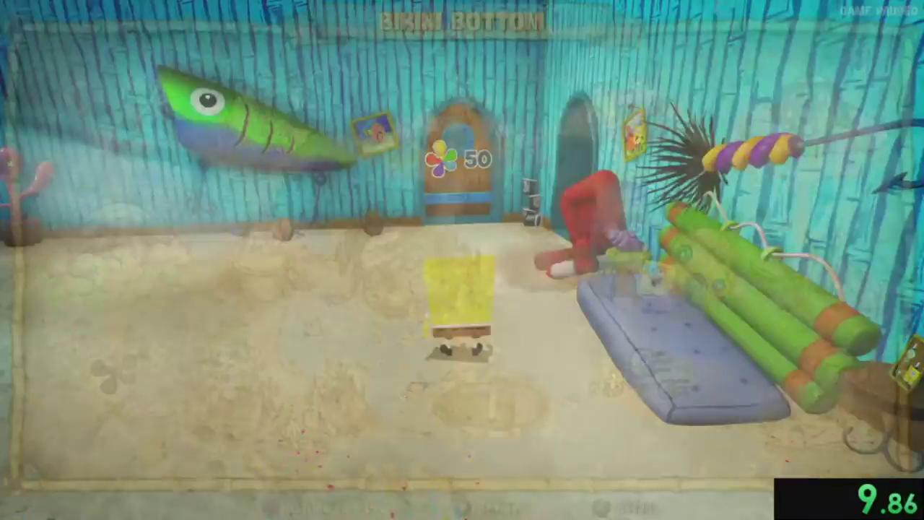
{"action": "key", "text": "Escape"}
{"action": "key", "text": "Escape"}
{"action": "key", "text": "Escape"}
{"action": "key", "text": "Escape"}
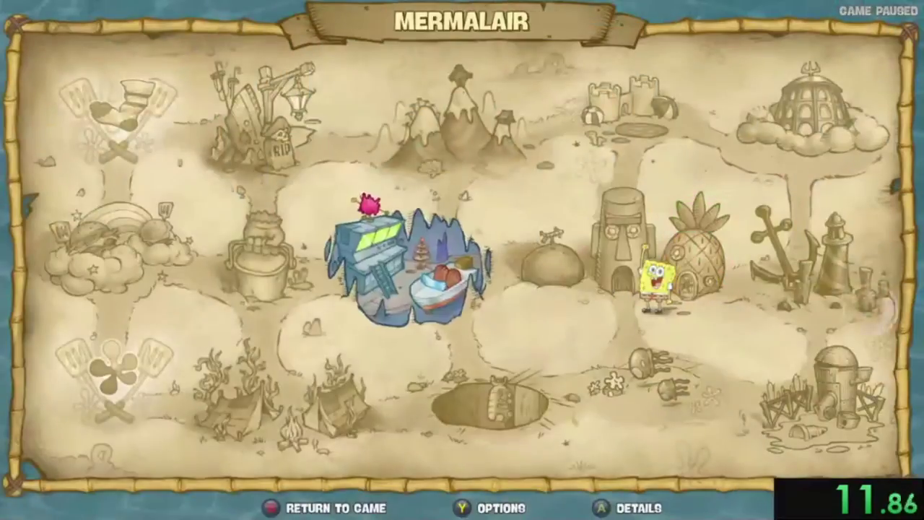